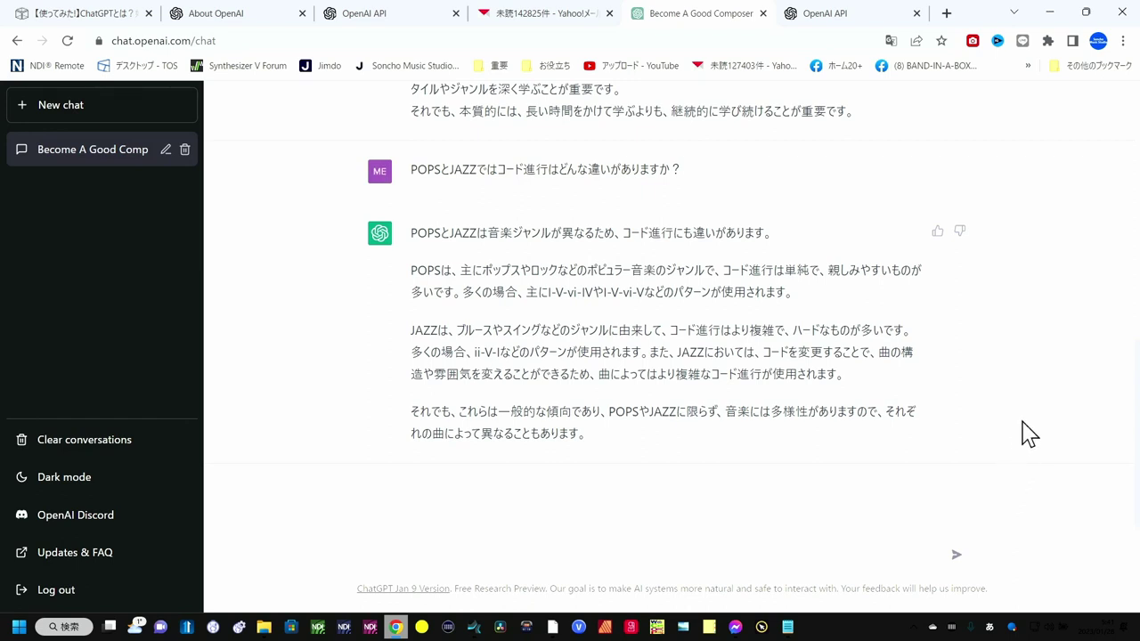
After reviewing earlier replies, type 'コードのテンションがとても難しいのですが勉強方法は' into the message box
scroll(1034, 427, "up", 2)
scroll(1033, 428, "up", 2)
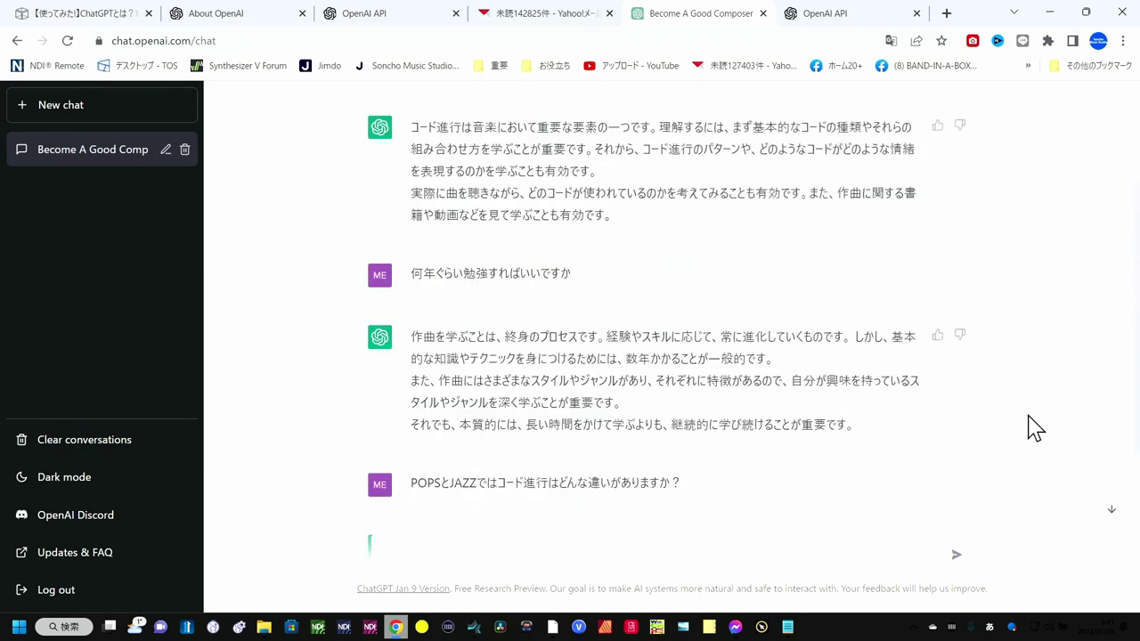
scroll(1034, 427, "up", 2)
scroll(1033, 428, "up", 1)
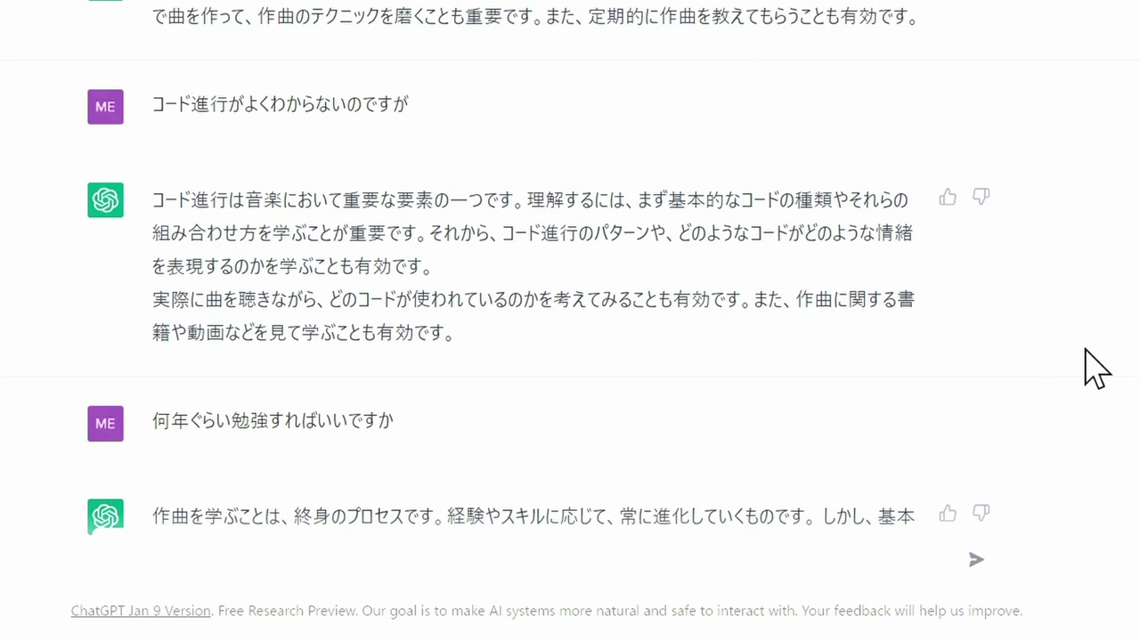
scroll(1096, 365, "down", 1)
scroll(1089, 365, "down", 1)
scroll(1090, 364, "down", 1)
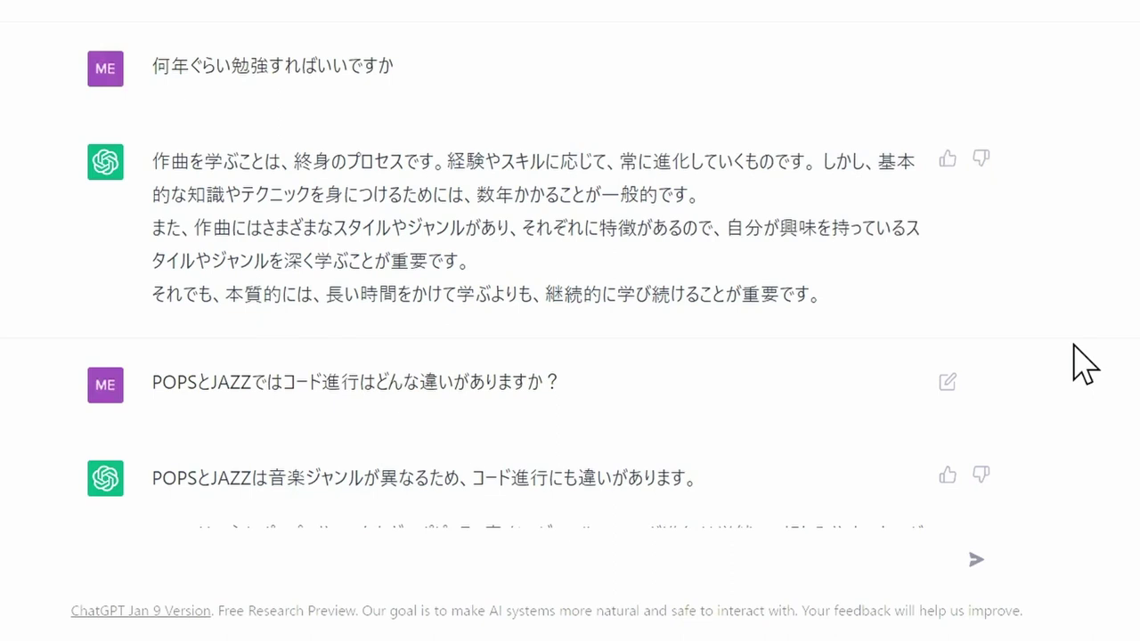
scroll(1069, 370, "down", 3)
scroll(1066, 374, "down", 1)
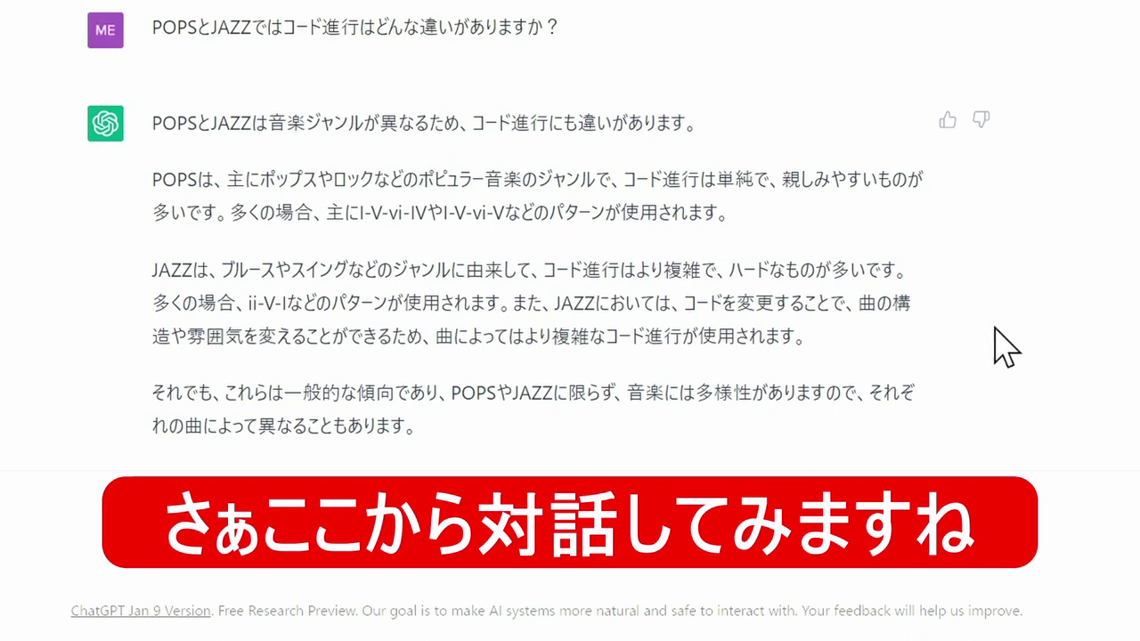
scroll(997, 303, "down", 1)
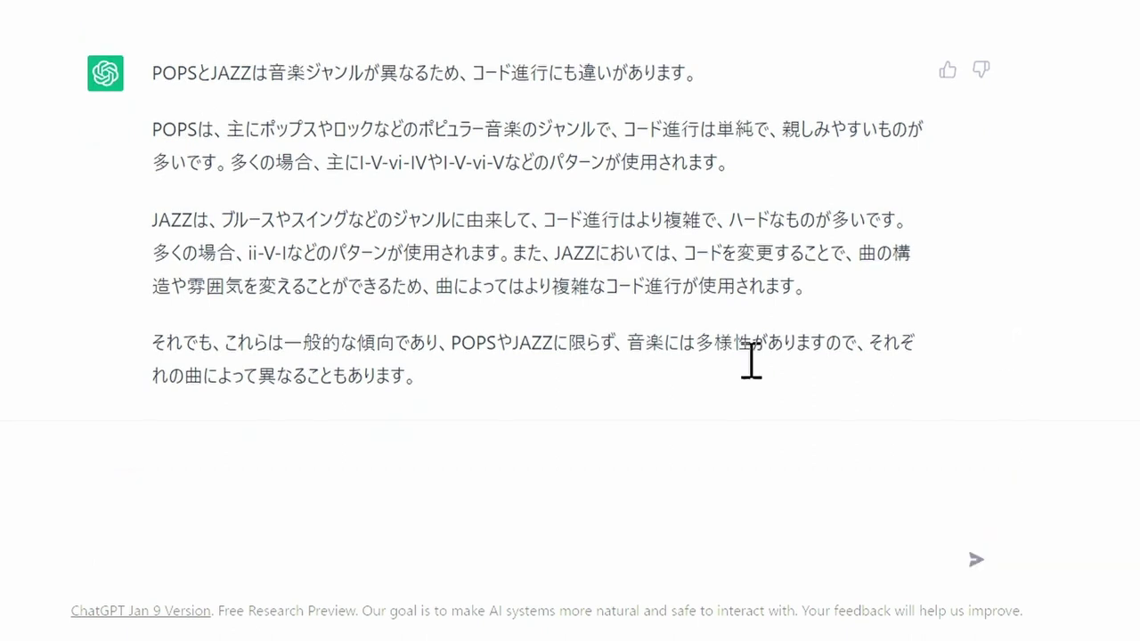
left_click(286, 588)
type("コードのテンションがとても難しいのですが勉強方法は")
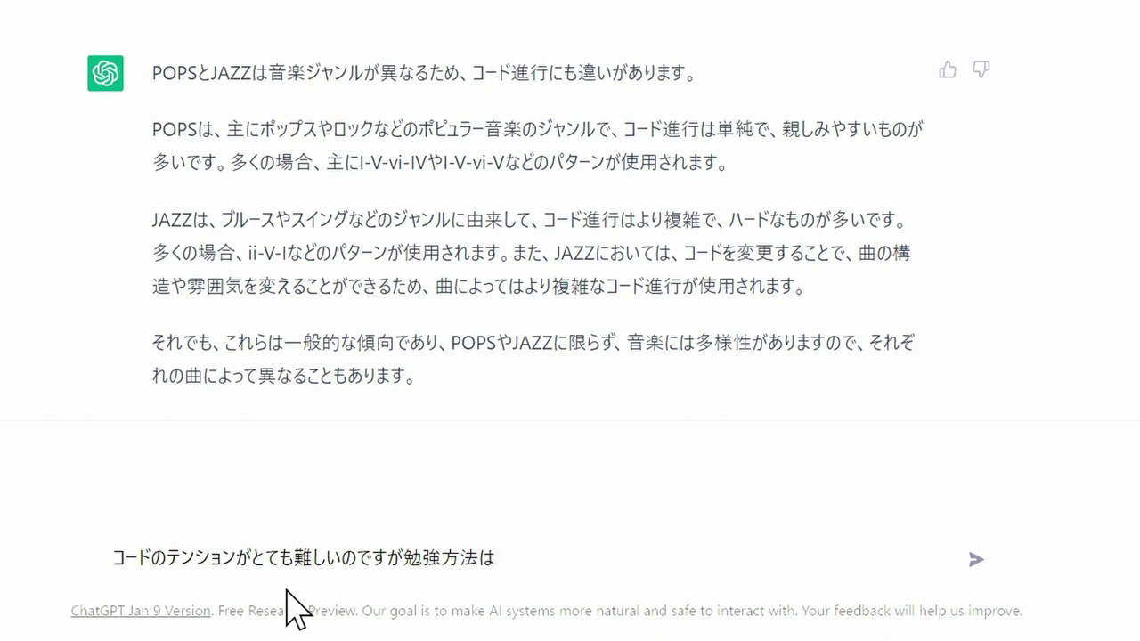
Send the chord-tension study question and get ChatGPT's advice
left_click(978, 564)
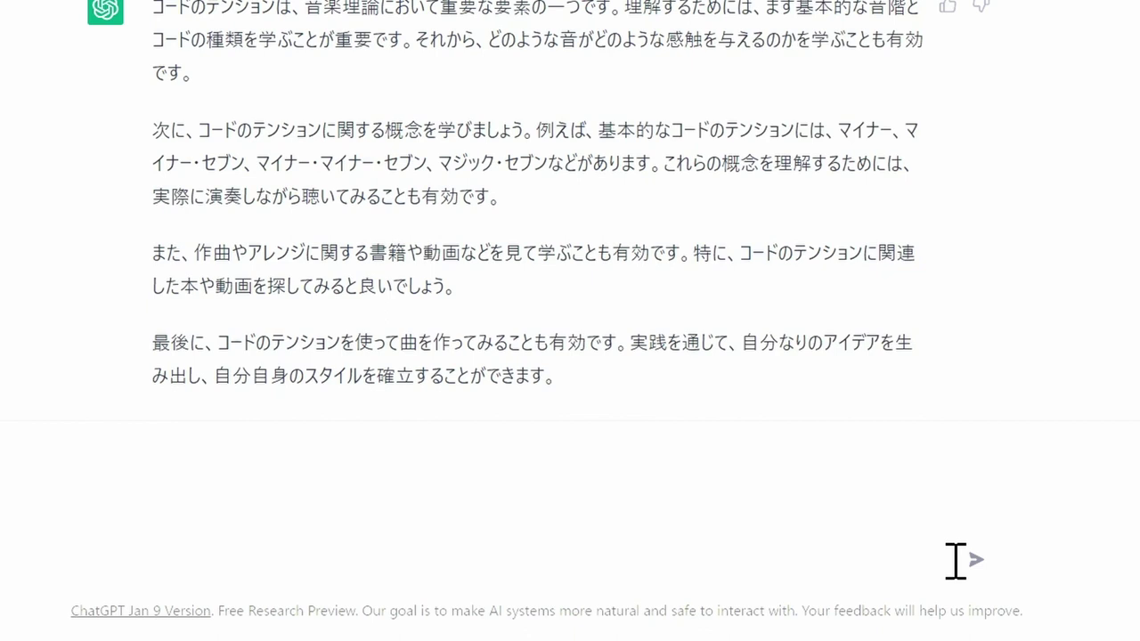
Type '僕はピアノが苦手です どうしたら上達しますか' using Japanese IME conversion
type("boku")
key("Return")
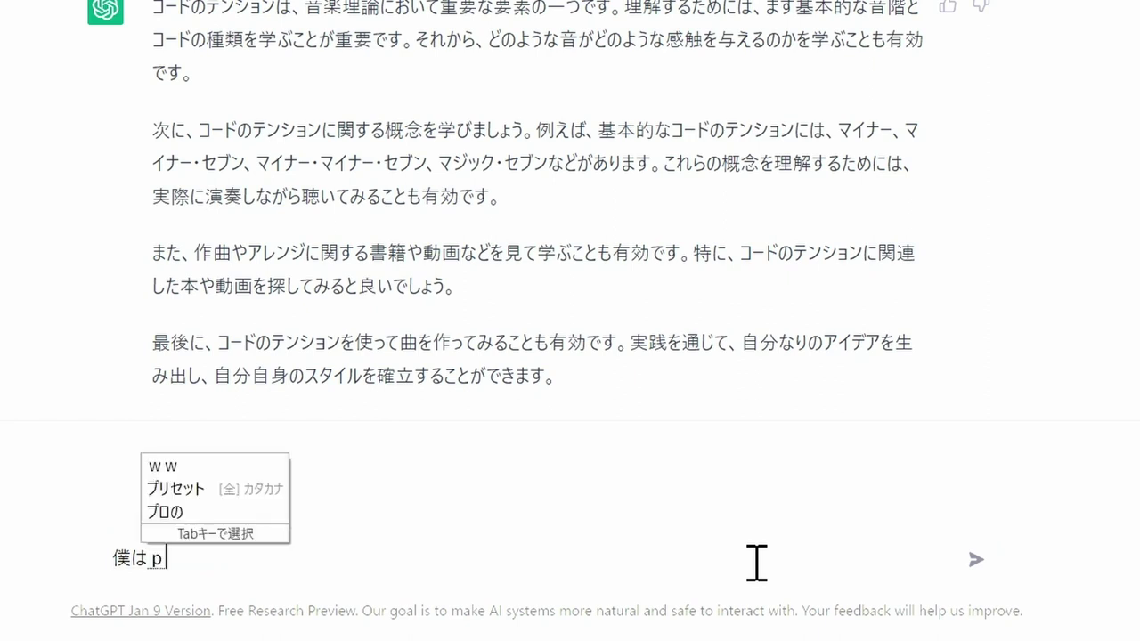
type("ピアノが")
key("Return")
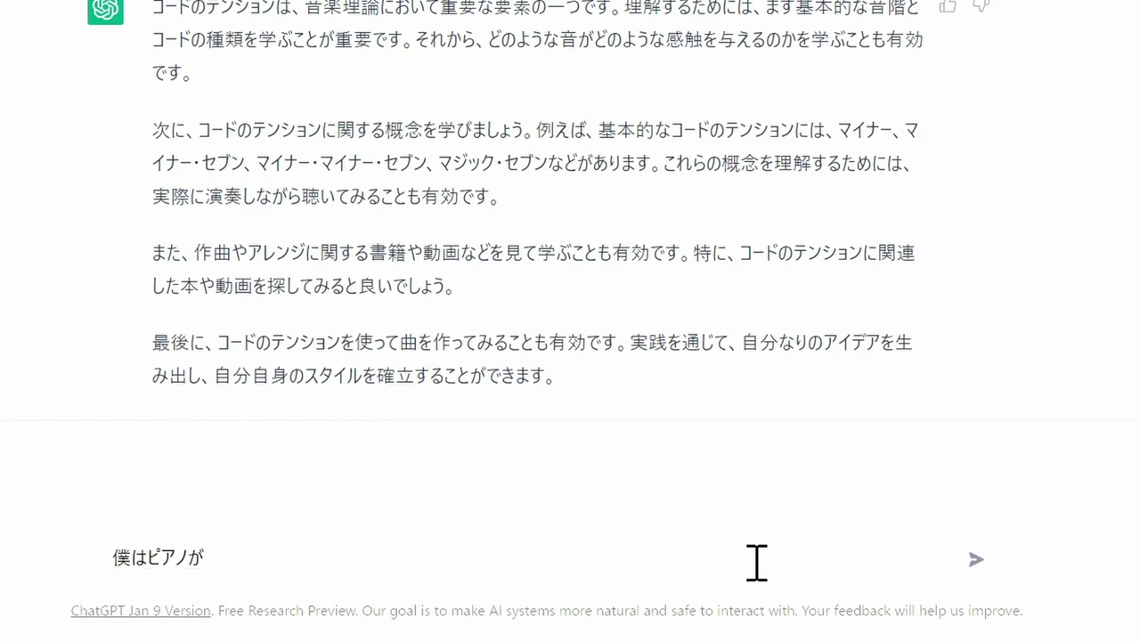
type("にがて")
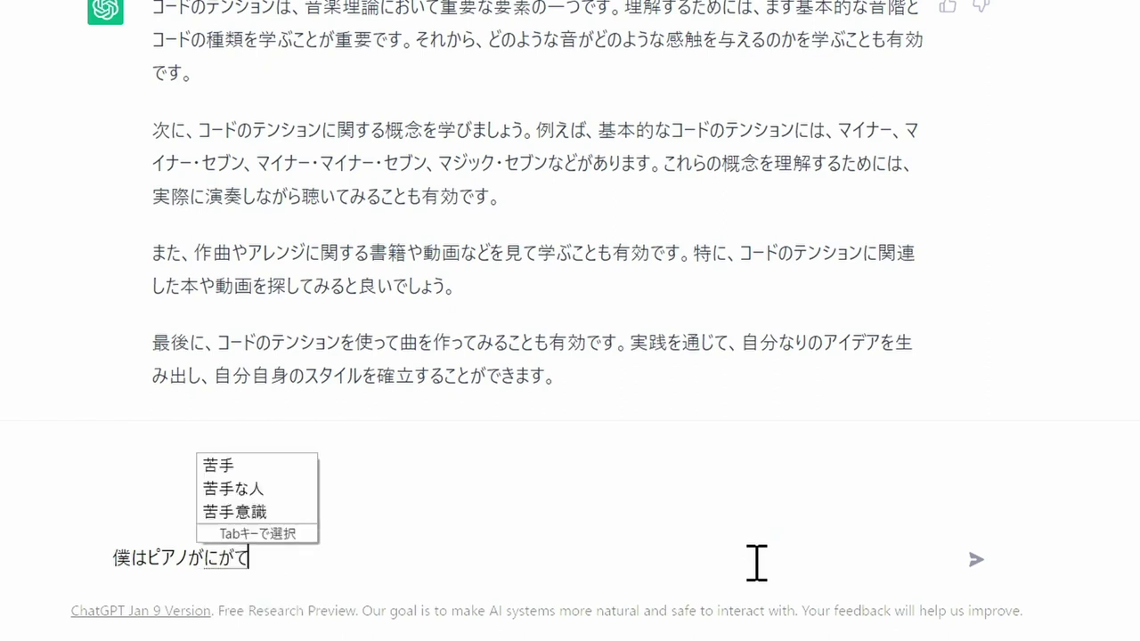
type("です")
key("space")
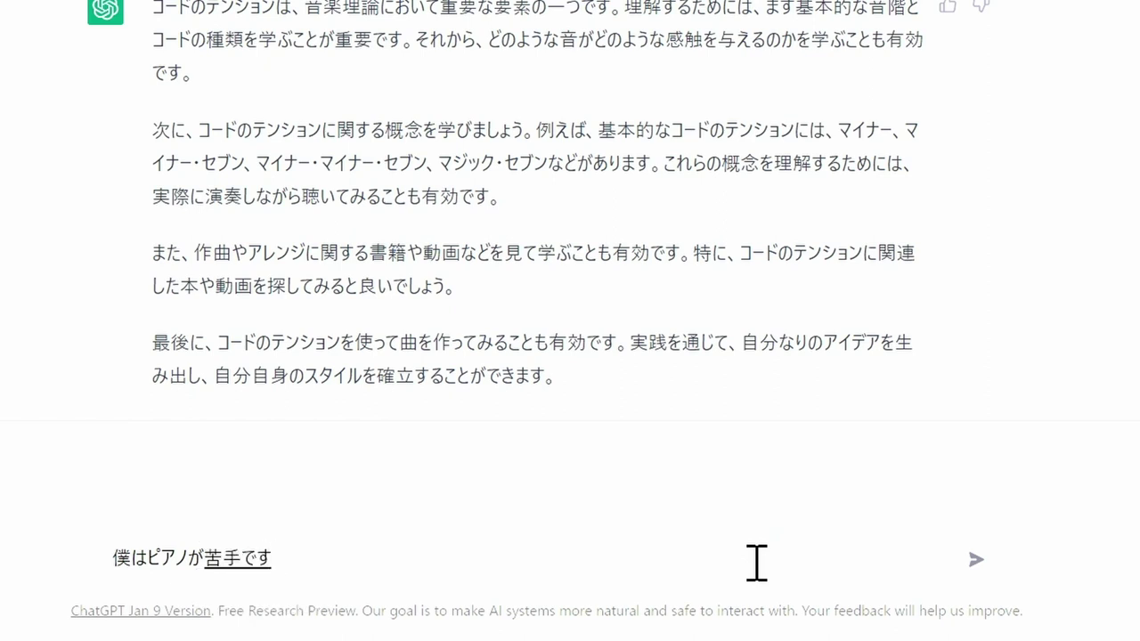
key("Return")
type("どうし")
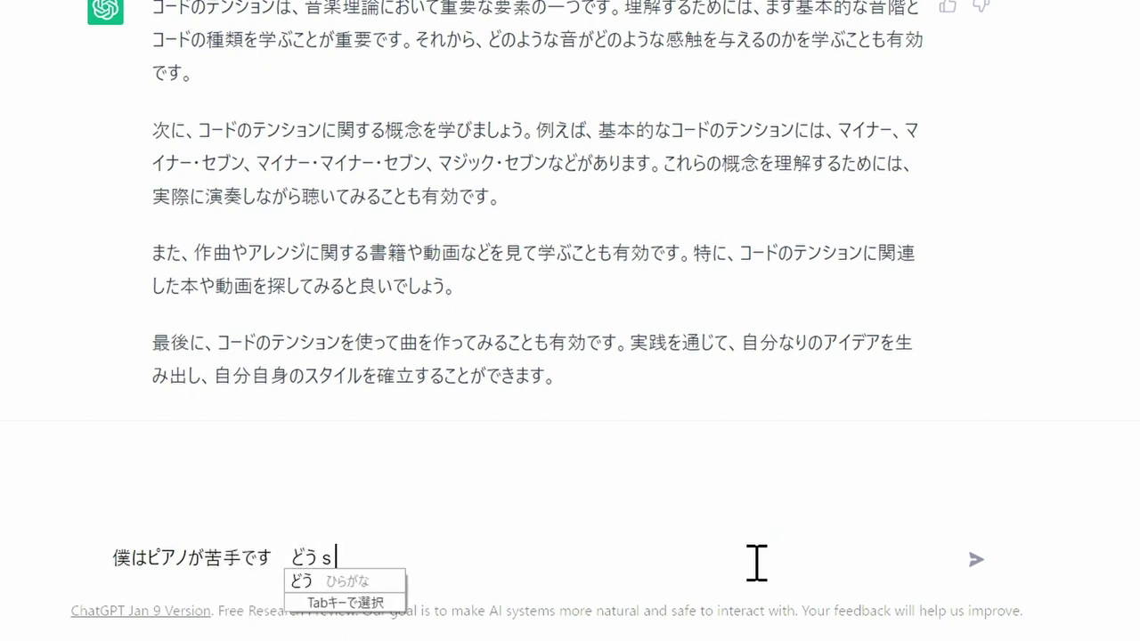
type("たら")
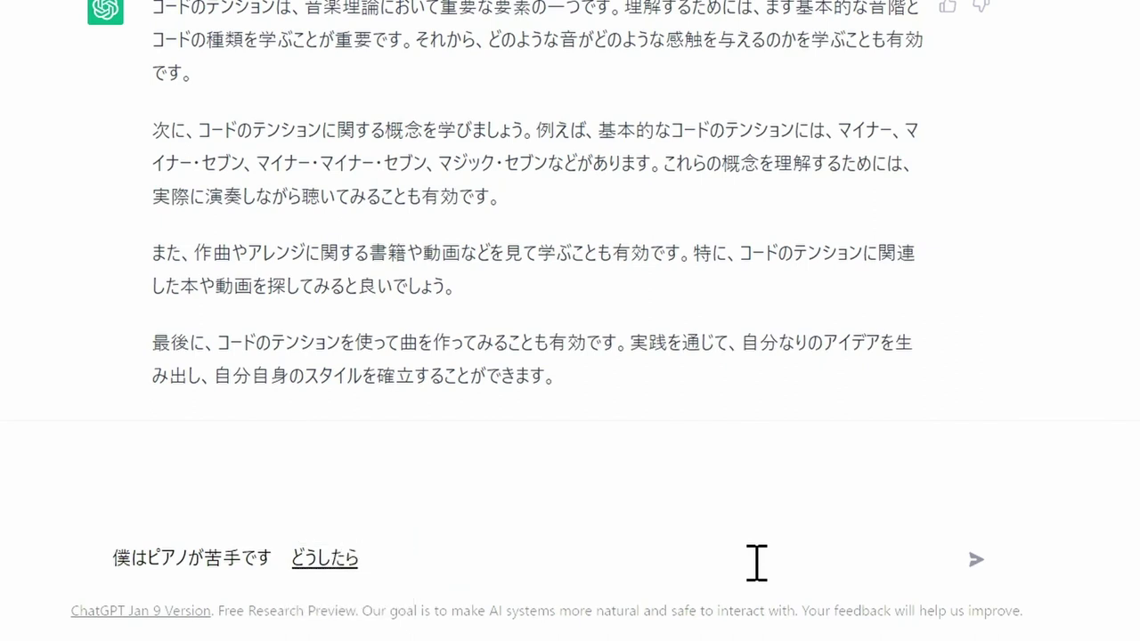
key("Return")
type("jy")
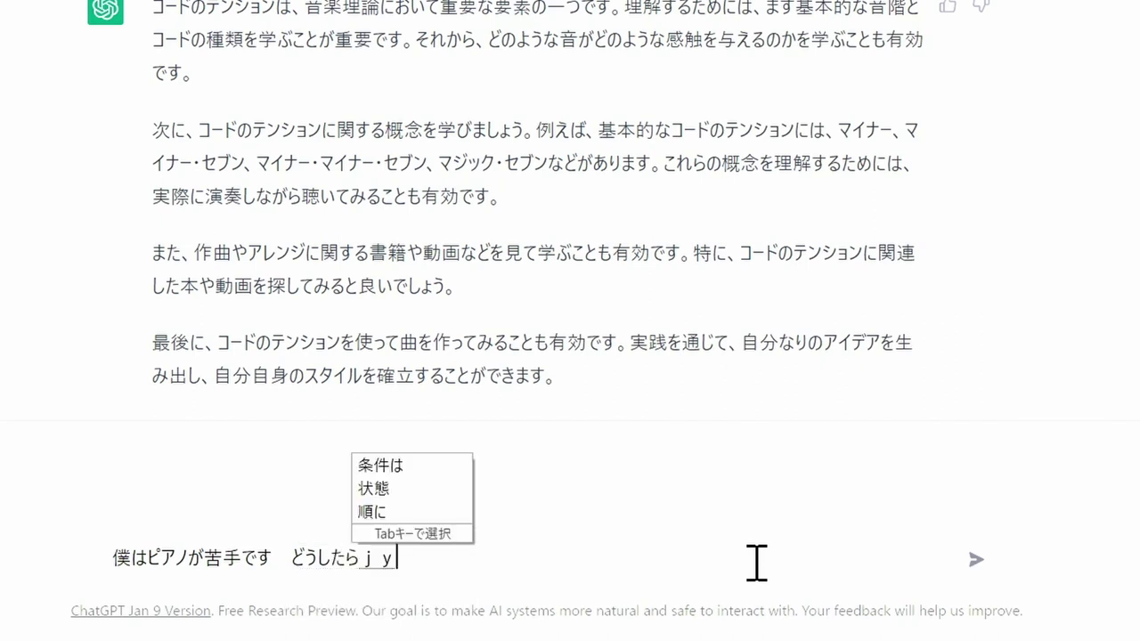
type("outatu")
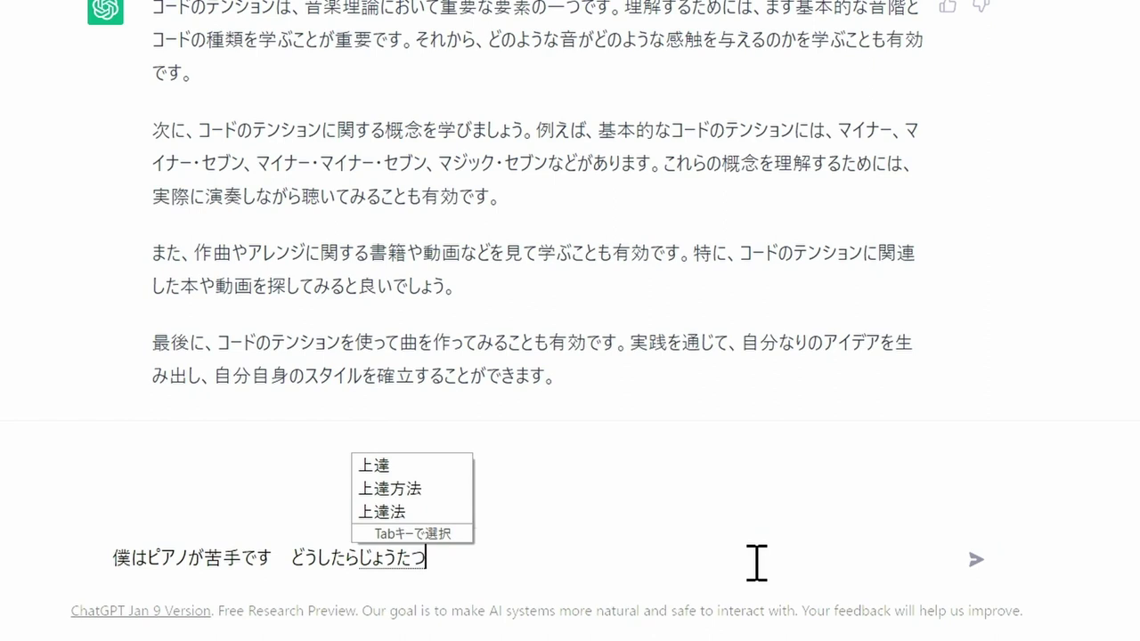
type("shimasuka")
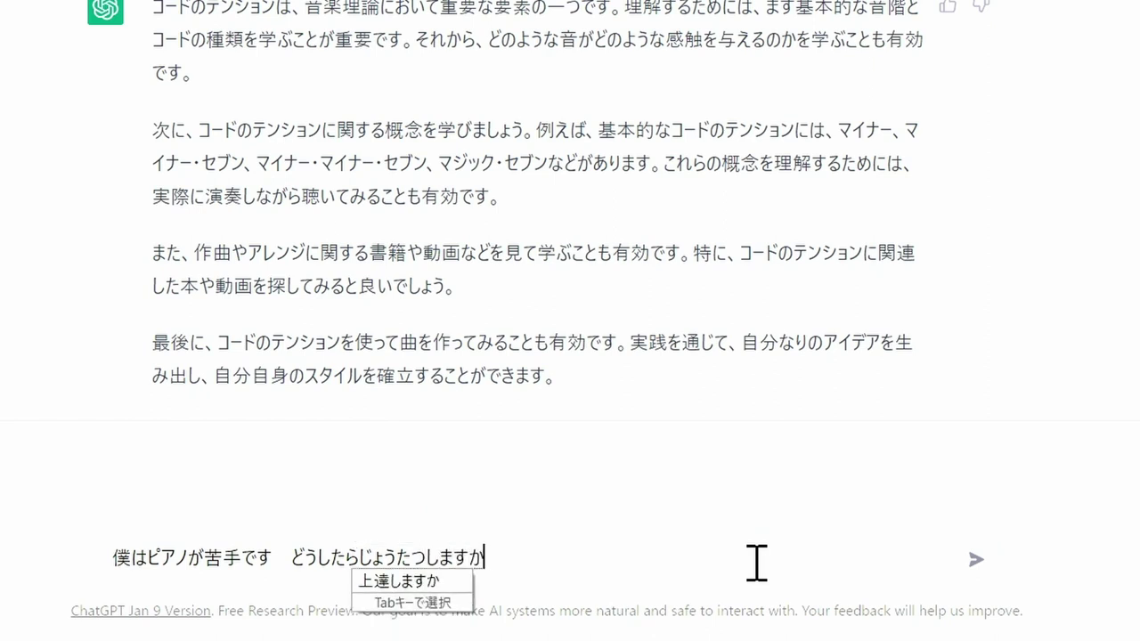
key("Tab")
key("Return")
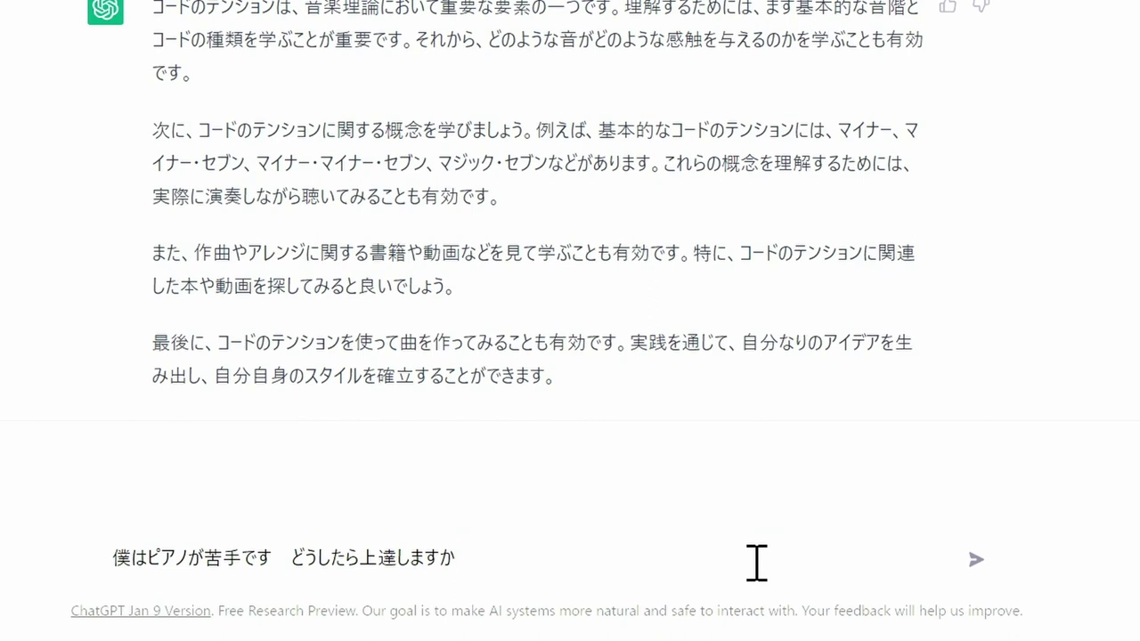
Send the piano question and get five tips for improving
left_click(975, 561)
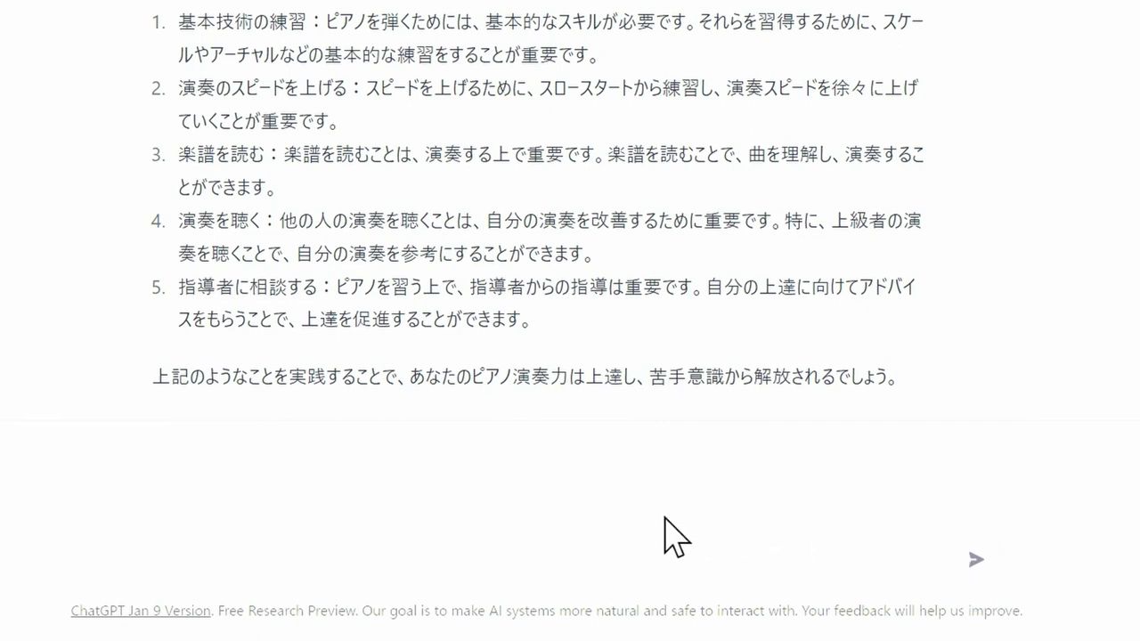
Ask 'StudioOneを使っていますが 他にはどんなDAWがありますか？' and send it
left_click(500, 554)
type("StudioOneを使っていますが　他にはどんなDAWがありますか？")
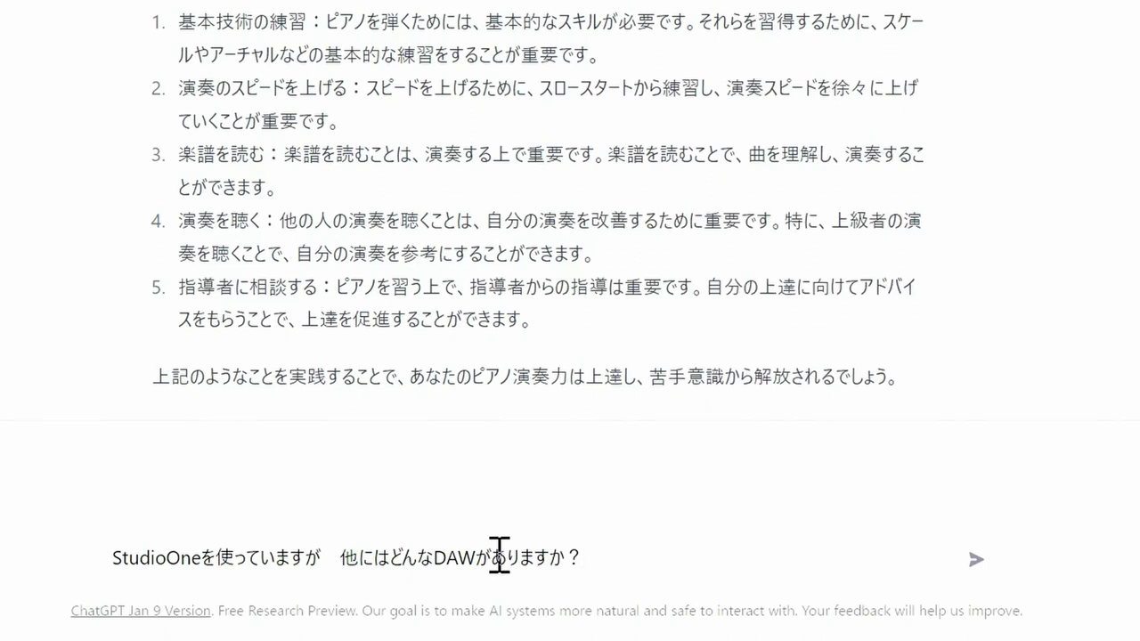
left_click(976, 559)
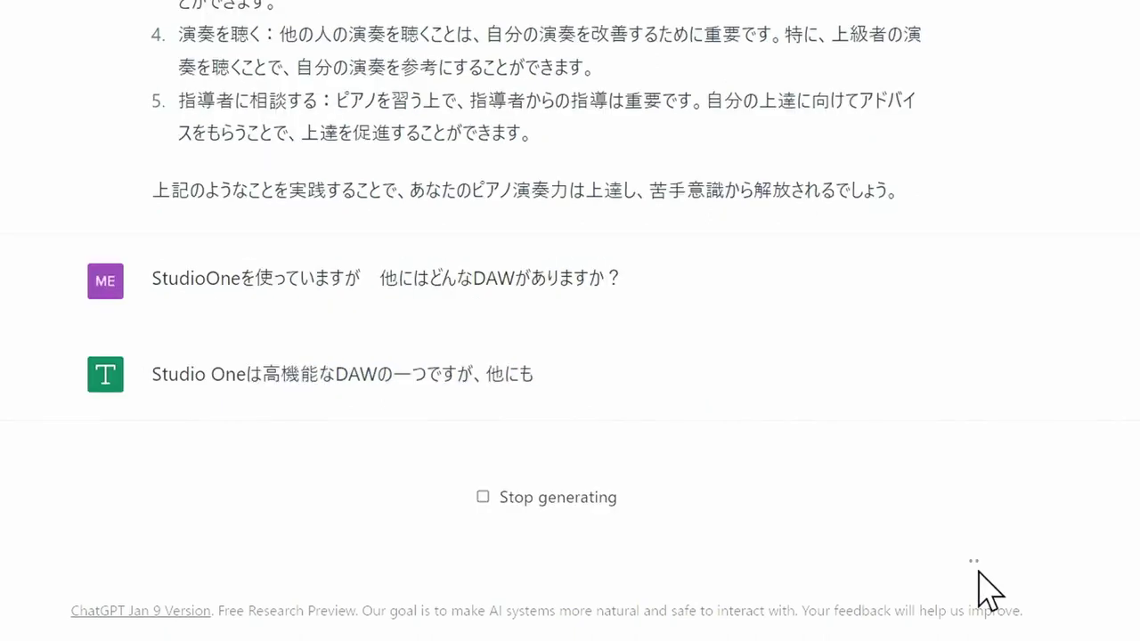